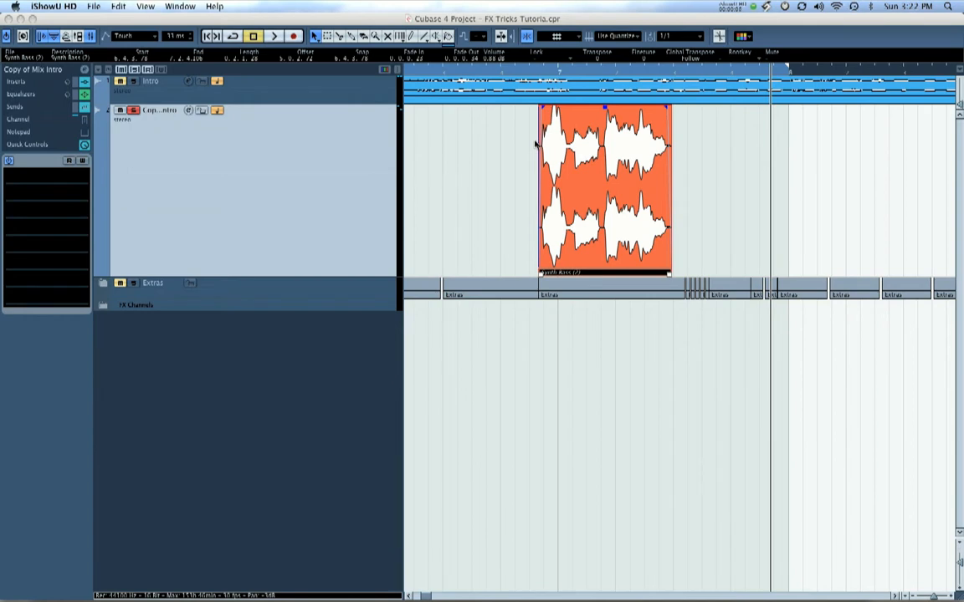
- Play back the original Synth Bass clip from just before bar 7
{"action": "left_click", "coordinate": [507, 73]}
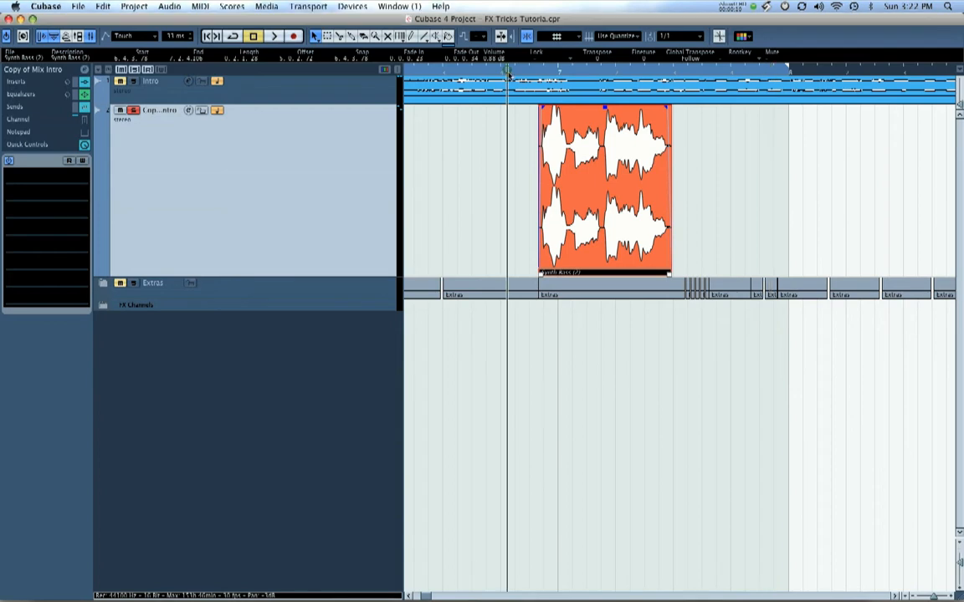
{"action": "key", "text": "space"}
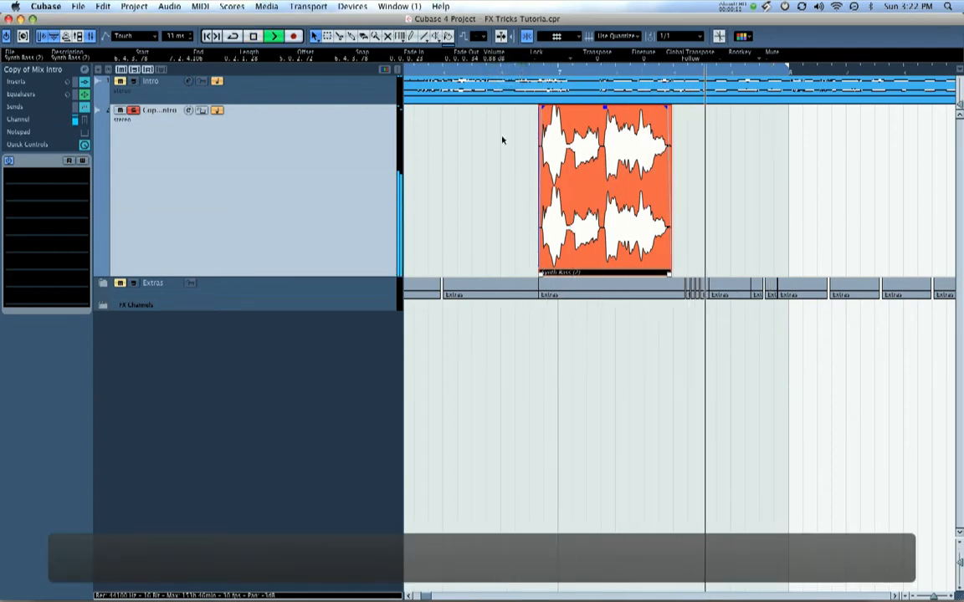
{"action": "key", "text": "space"}
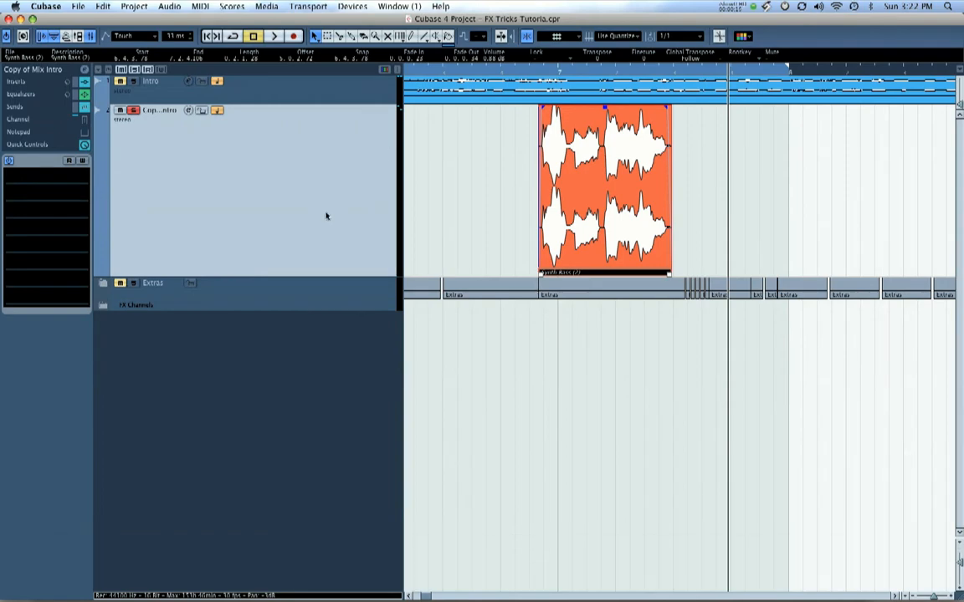
- Add a stereo audio track below the Copy of Mix Intro track and create an unmuted duplicate of it
{"action": "left_click_drag", "start_coordinate": [333, 276], "coordinate": [331, 201]}
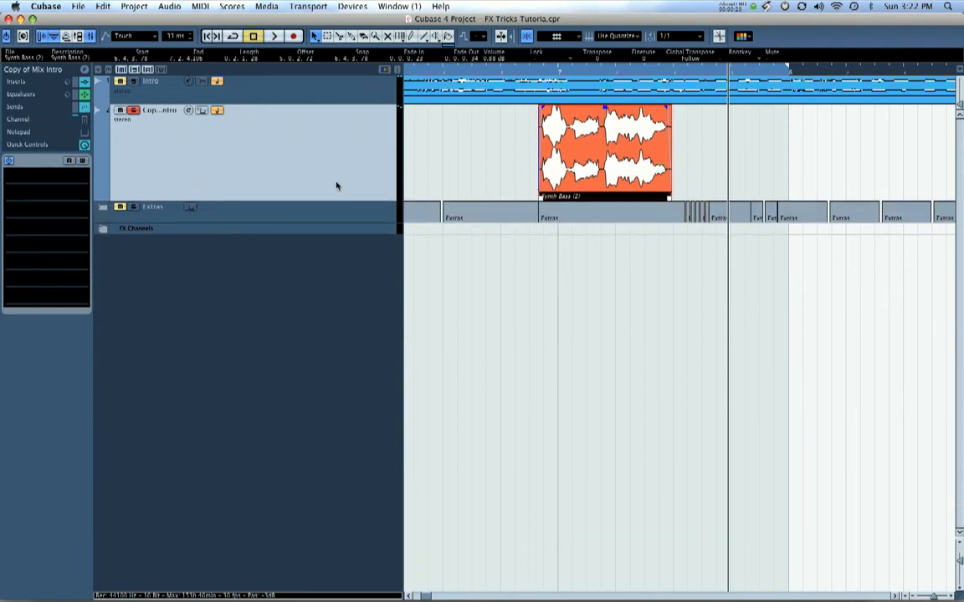
{"action": "right_click", "coordinate": [333, 184]}
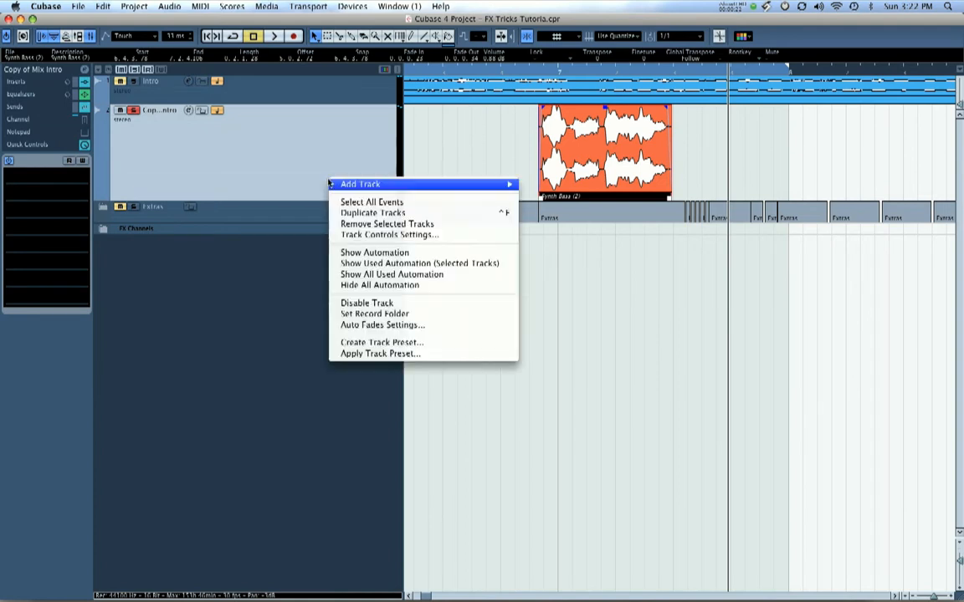
{"action": "mouse_move", "coordinate": [334, 184]}
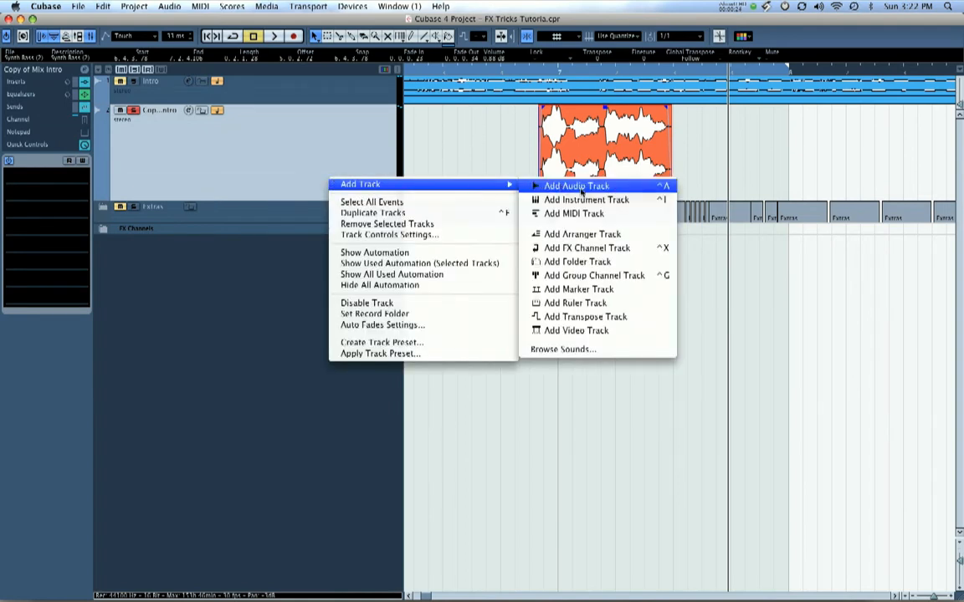
{"action": "left_click", "coordinate": [581, 185]}
{"action": "left_click", "coordinate": [533, 327]}
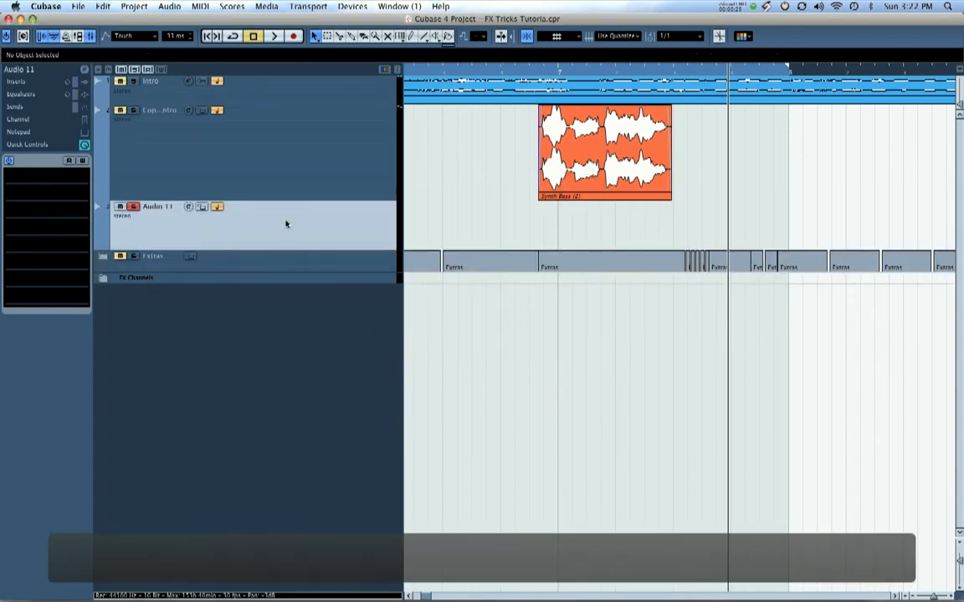
{"action": "key", "text": "ctrl+f"}
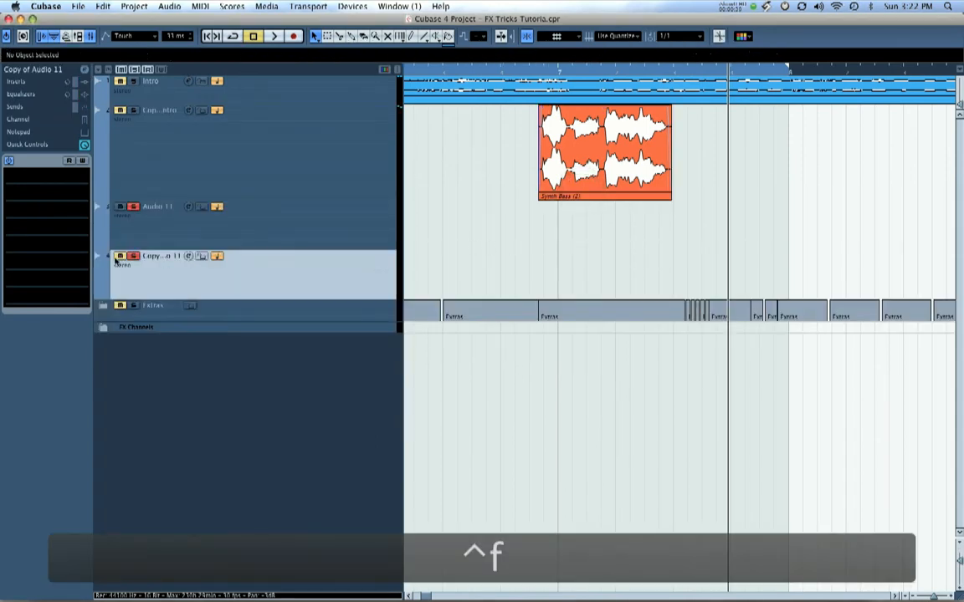
{"action": "left_click", "coordinate": [119, 256]}
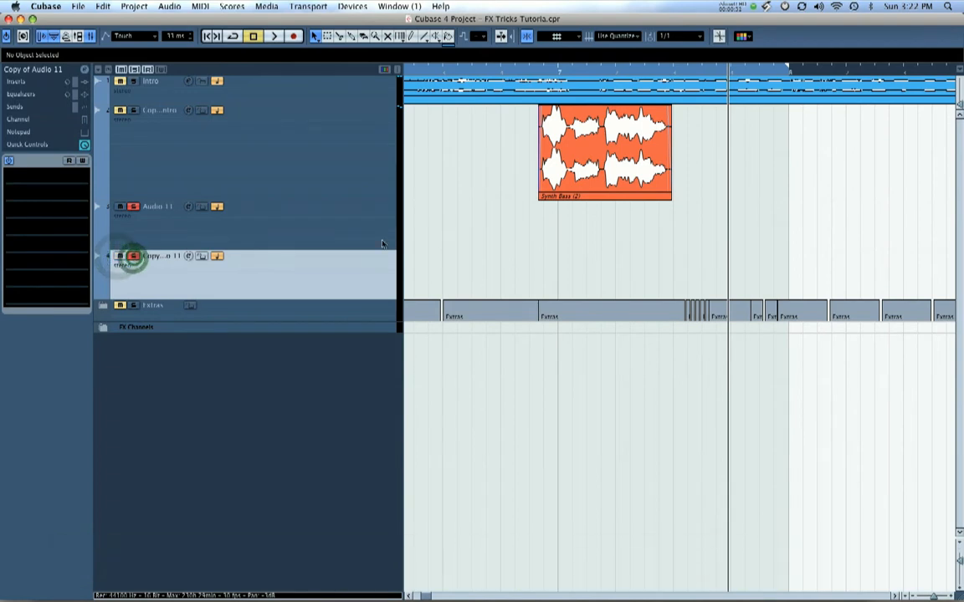
- Copy the Synth Bass clip onto both new tracks and align the copies with the original clip, with snapping off
{"action": "left_click", "coordinate": [583, 161]}
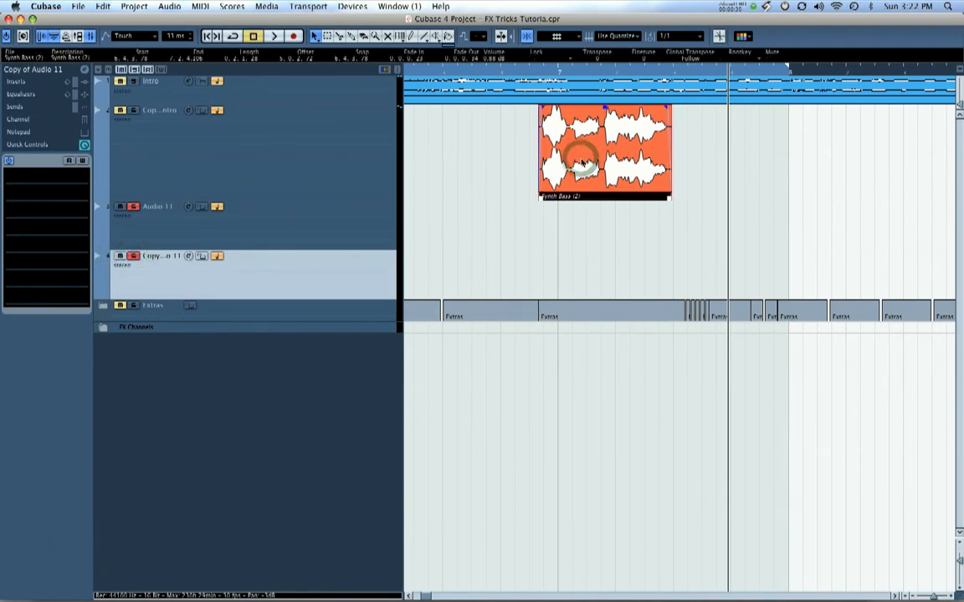
{"action": "left_click_drag", "start_coordinate": [583, 162], "coordinate": [558, 284]}
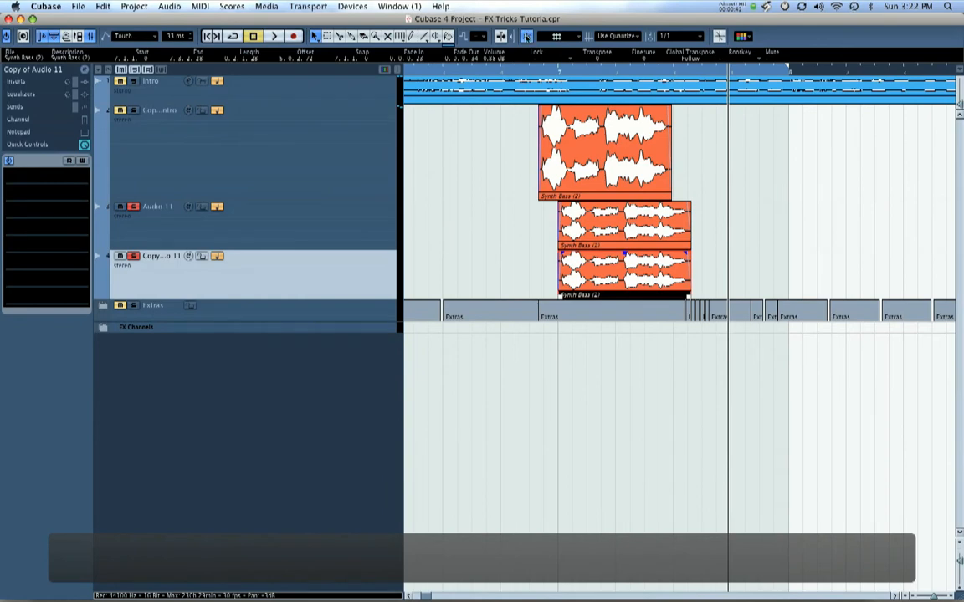
{"action": "left_click", "coordinate": [604, 232]}
{"action": "left_click_drag", "start_coordinate": [604, 232], "coordinate": [583, 227]}
{"action": "left_click_drag", "start_coordinate": [611, 280], "coordinate": [591, 284]}
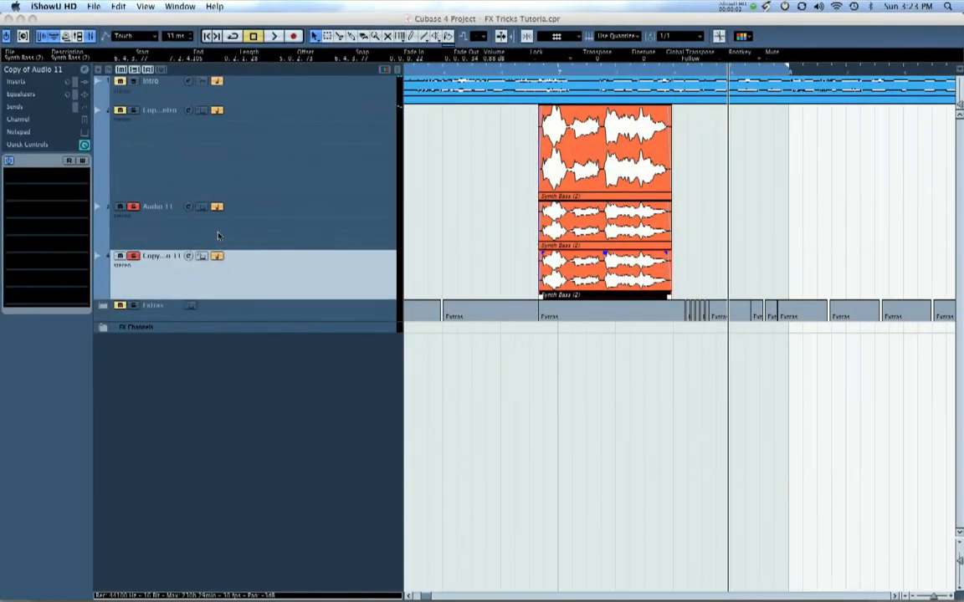
- Pan the Audio 11 track hard left and the Copy of Audio 11 track hard right in their channel settings
{"action": "left_click", "coordinate": [189, 207]}
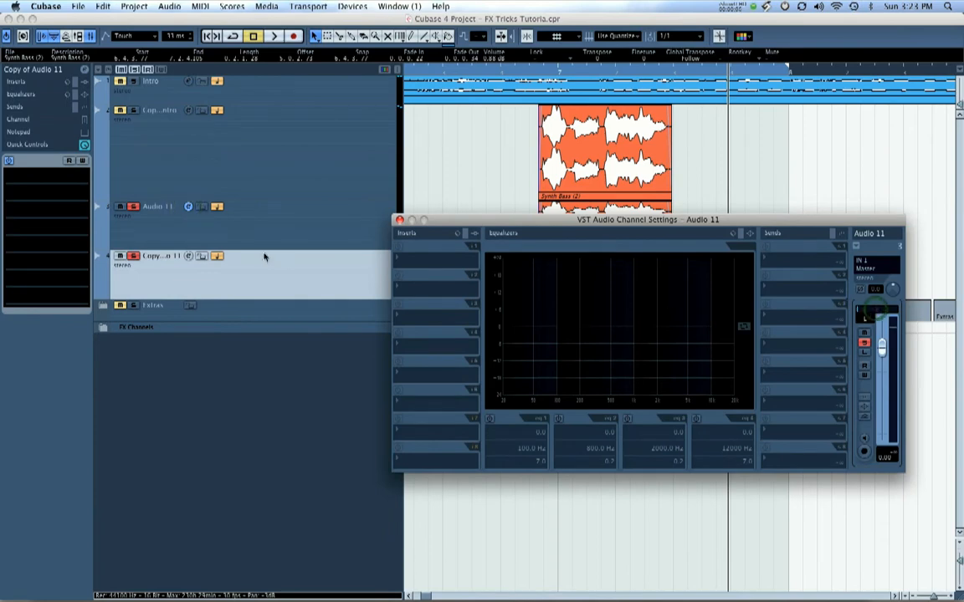
{"action": "left_click", "coordinate": [188, 256]}
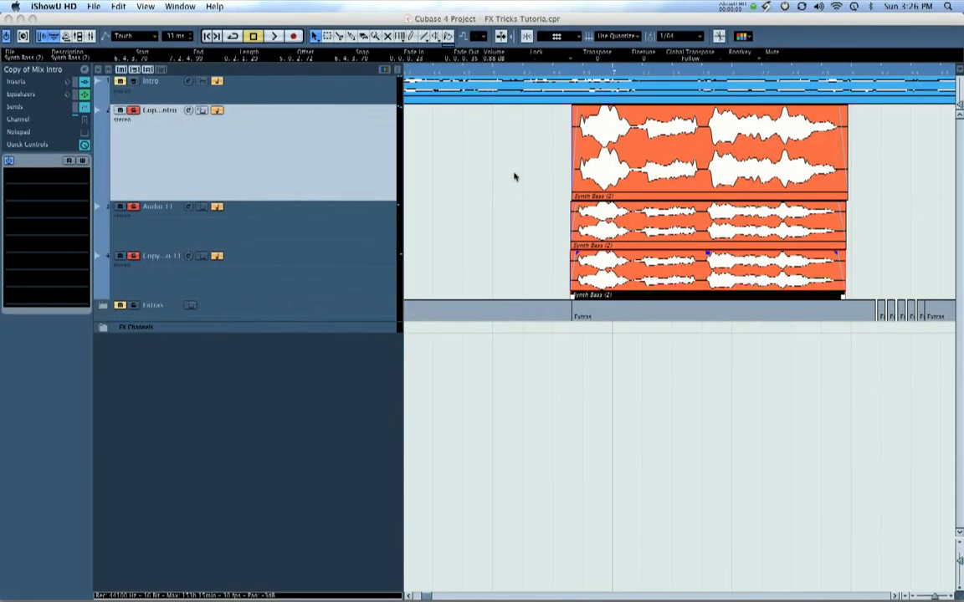
- Shift the Audio 11 clip slightly behind the original and the Copy of Audio 11 clip further back to start at 6.4.4.24
{"action": "scroll", "coordinate": [515, 177], "scroll_direction": "right", "scroll_amount": 3}
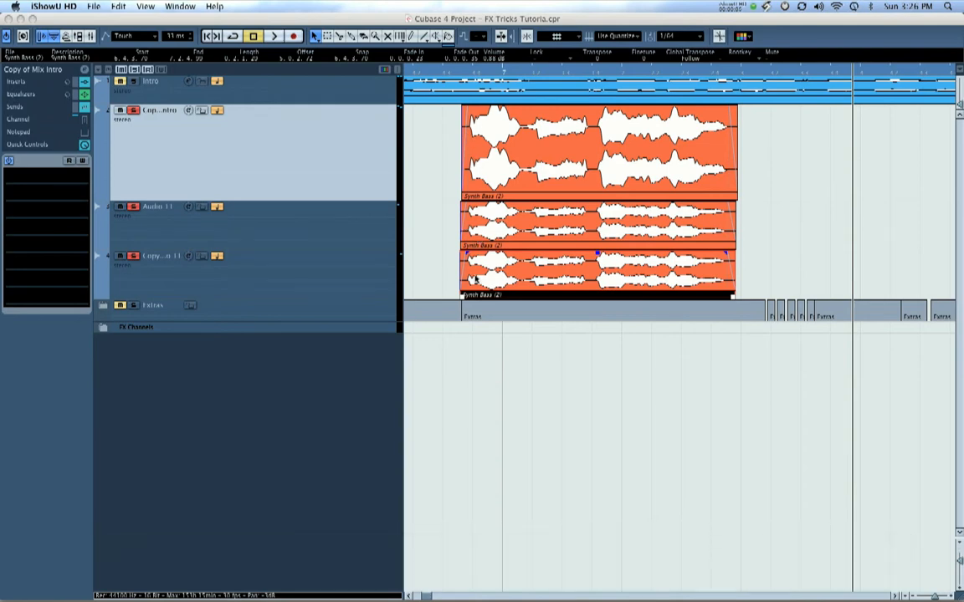
{"action": "left_click", "coordinate": [472, 220]}
{"action": "left_click_drag", "start_coordinate": [471, 220], "coordinate": [477, 221]}
{"action": "left_click_drag", "start_coordinate": [470, 267], "coordinate": [501, 275]}
{"action": "left_click", "coordinate": [487, 224]}
{"action": "left_click_drag", "start_coordinate": [488, 224], "coordinate": [489, 223]}
{"action": "left_click_drag", "start_coordinate": [510, 273], "coordinate": [508, 264]}
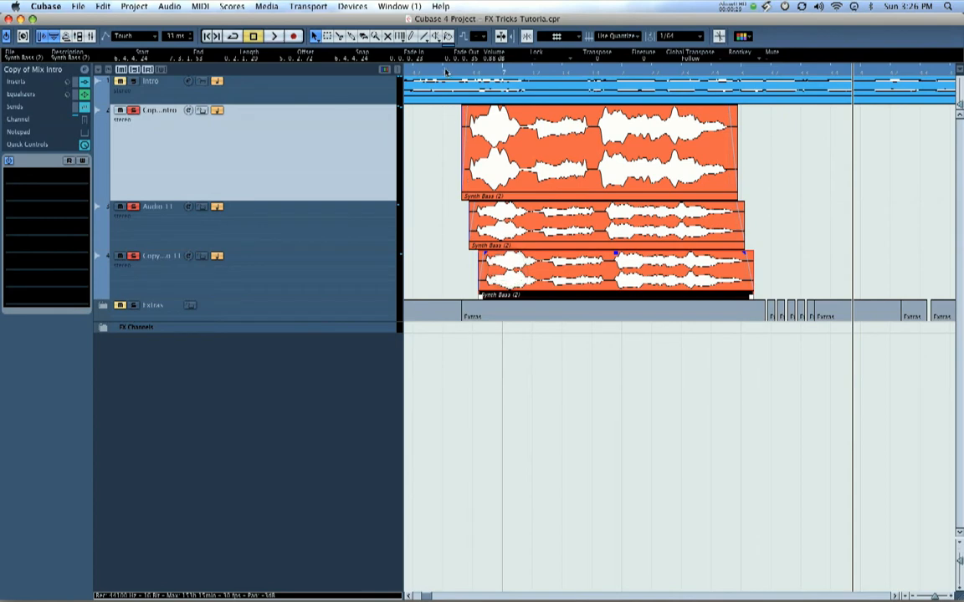
- Play back the three staggered Synth Bass clips together from just before they start
{"action": "left_click", "coordinate": [422, 73]}
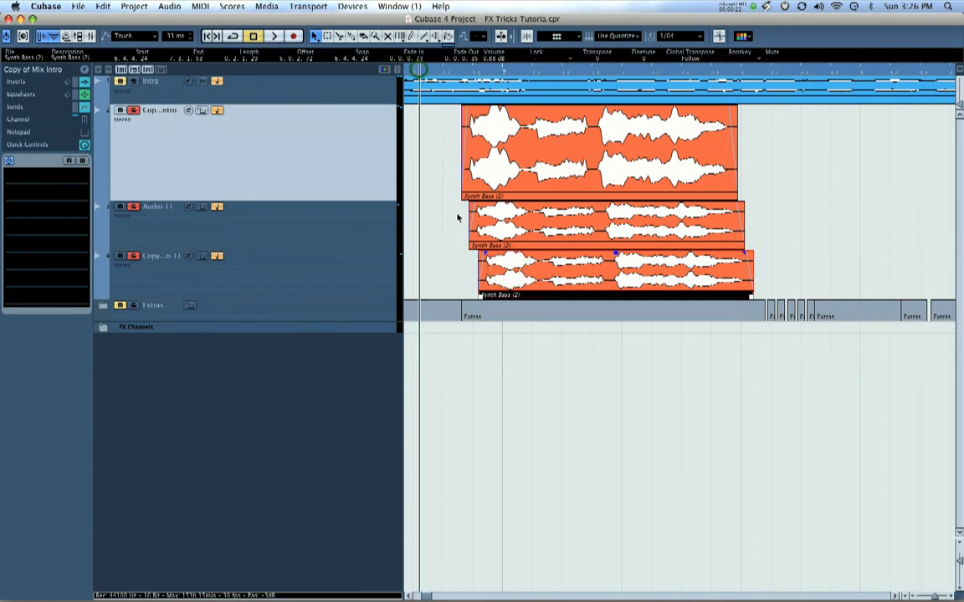
{"action": "key", "text": "space"}
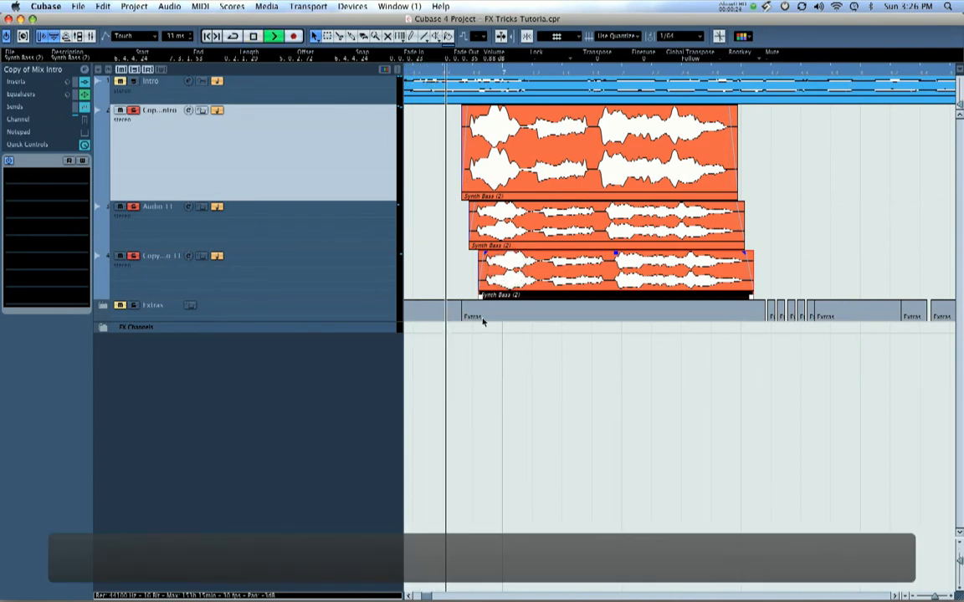
{"action": "key", "text": "space"}
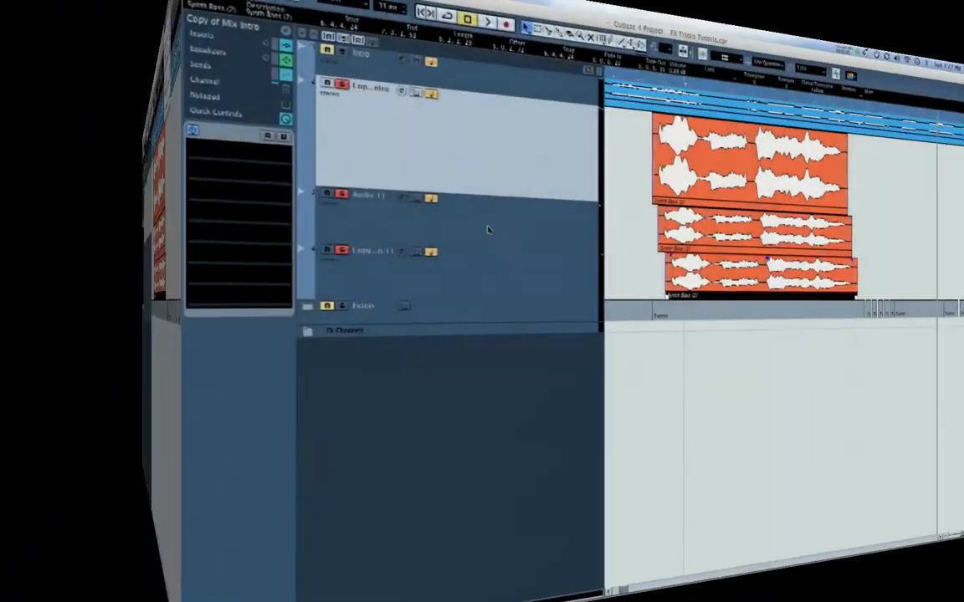
- Enable EQ band 1 on the Audio 11 track and cut its lows by 24 dB at 178 Hz
{"action": "left_click", "coordinate": [250, 232]}
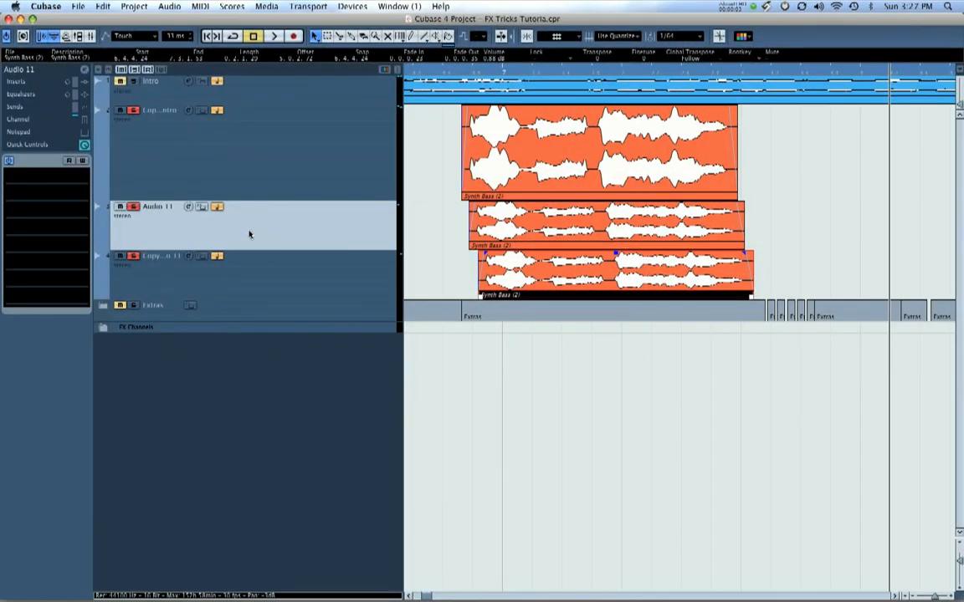
{"action": "left_click", "coordinate": [188, 208]}
{"action": "left_click_drag", "start_coordinate": [610, 224], "coordinate": [574, 196]}
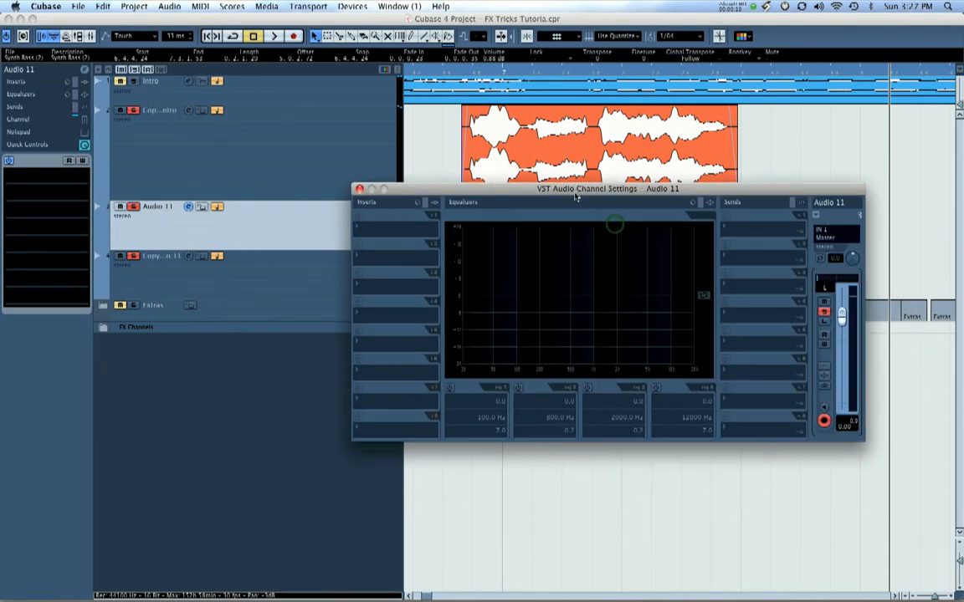
{"action": "left_click", "coordinate": [450, 389]}
{"action": "left_click_drag", "start_coordinate": [516, 295], "coordinate": [537, 372]}
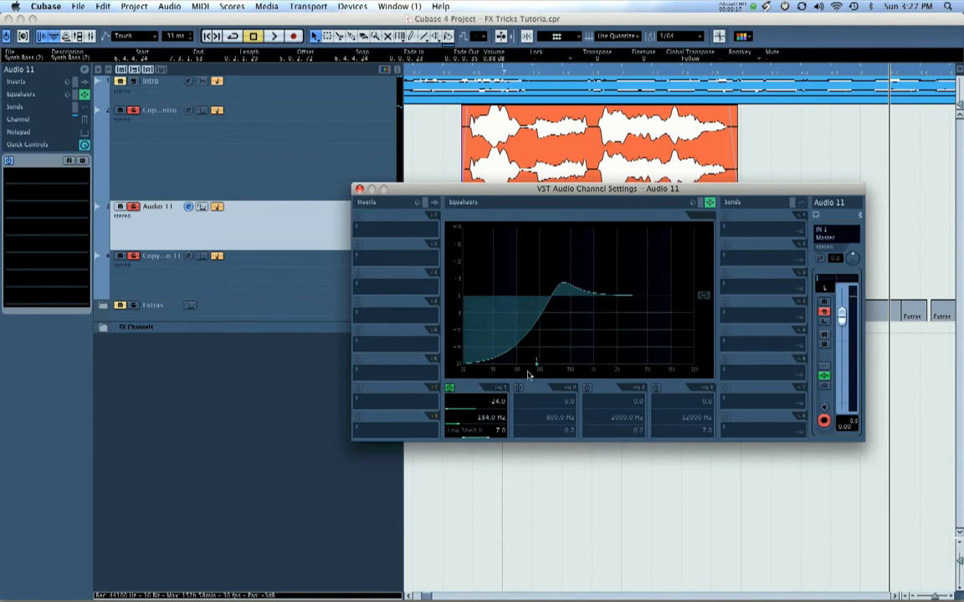
{"action": "left_click_drag", "start_coordinate": [536, 364], "coordinate": [534, 364]}
{"action": "left_click", "coordinate": [359, 190]}
- Enable EQ band 4 on Copy of Audio 11, cut the highs by 24 dB at 4518 Hz, and play the result
{"action": "left_click", "coordinate": [214, 277]}
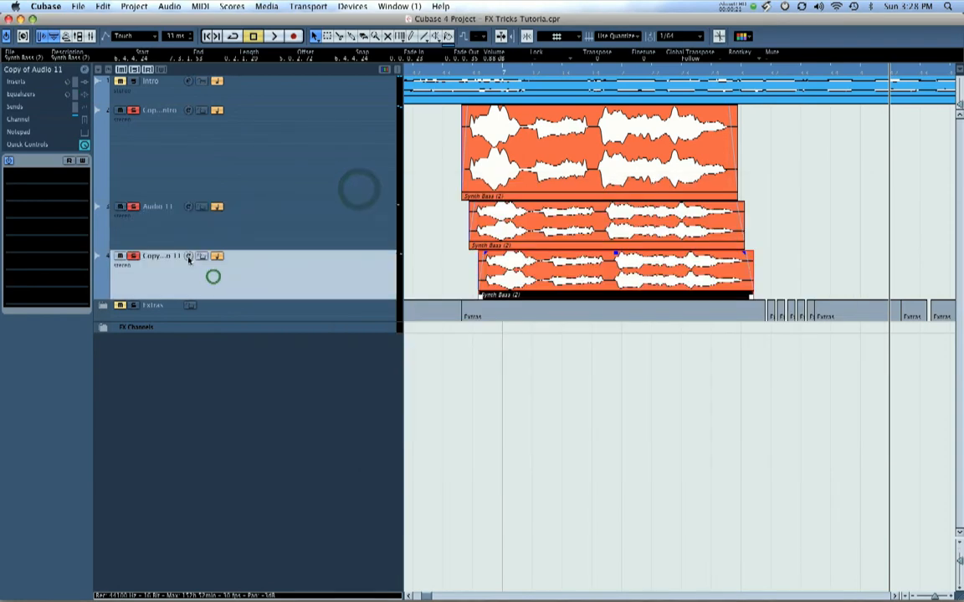
{"action": "left_click", "coordinate": [188, 257]}
{"action": "left_click", "coordinate": [656, 388]}
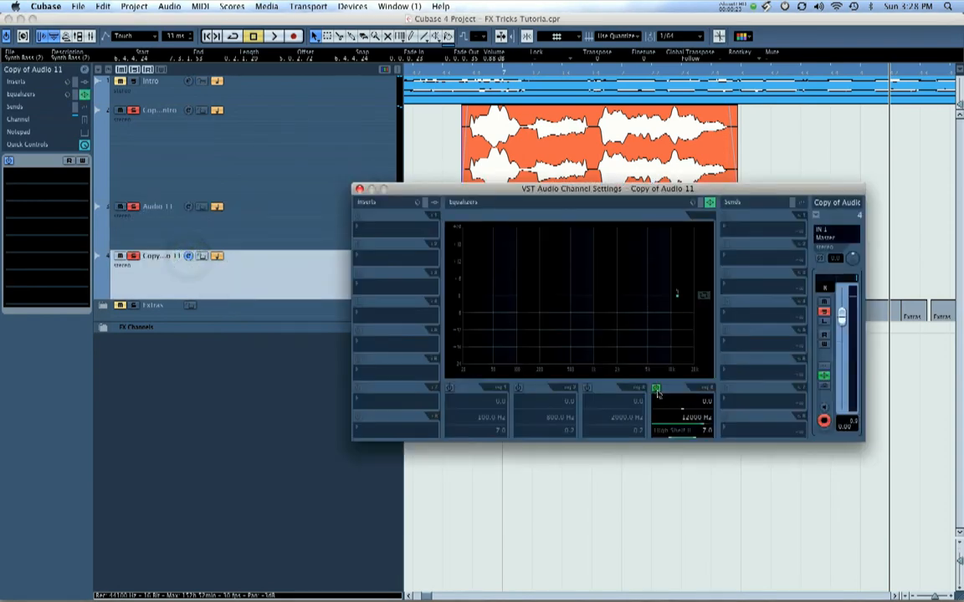
{"action": "left_click_drag", "start_coordinate": [678, 299], "coordinate": [644, 377]}
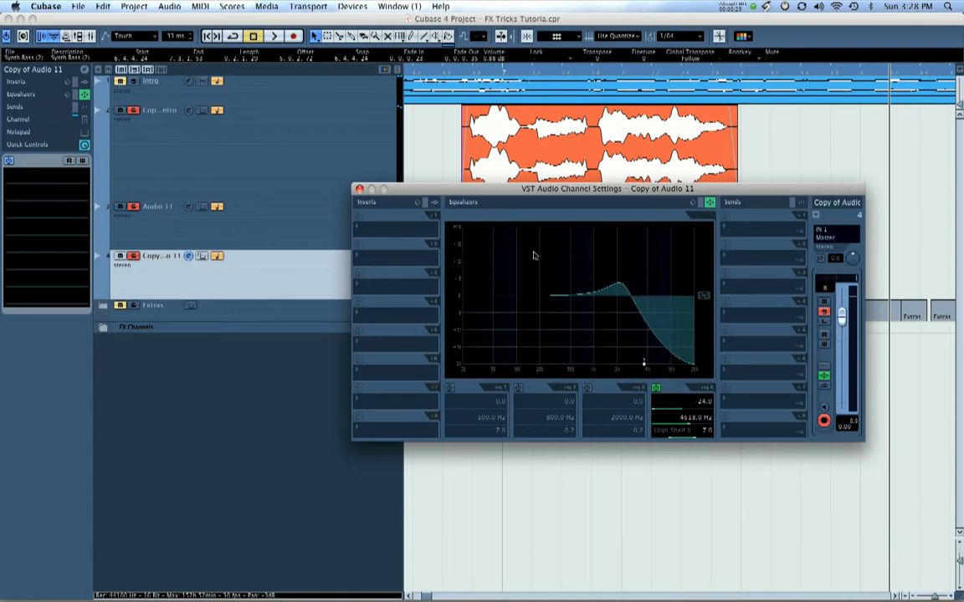
{"action": "left_click", "coordinate": [359, 189]}
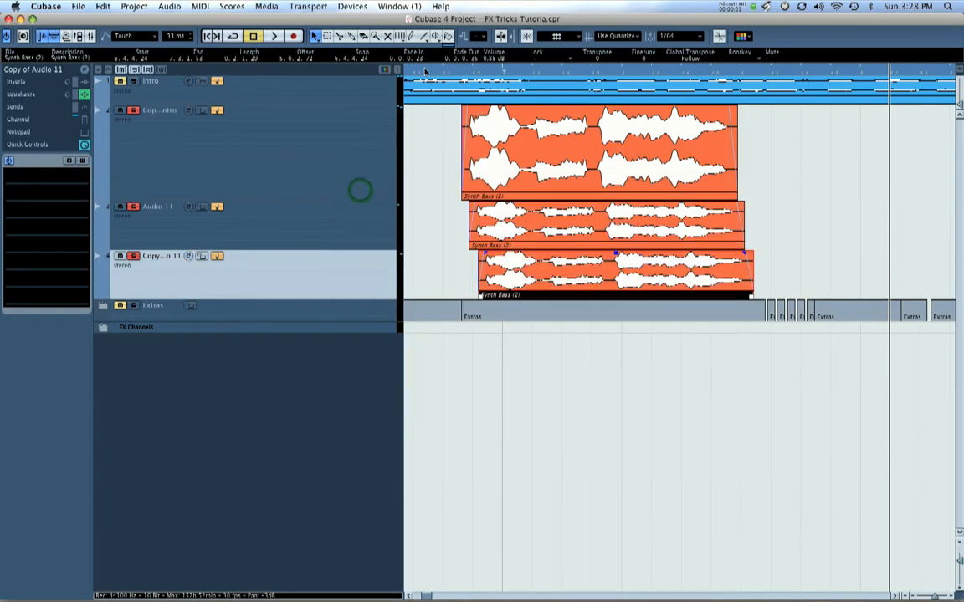
{"action": "key", "text": "space"}
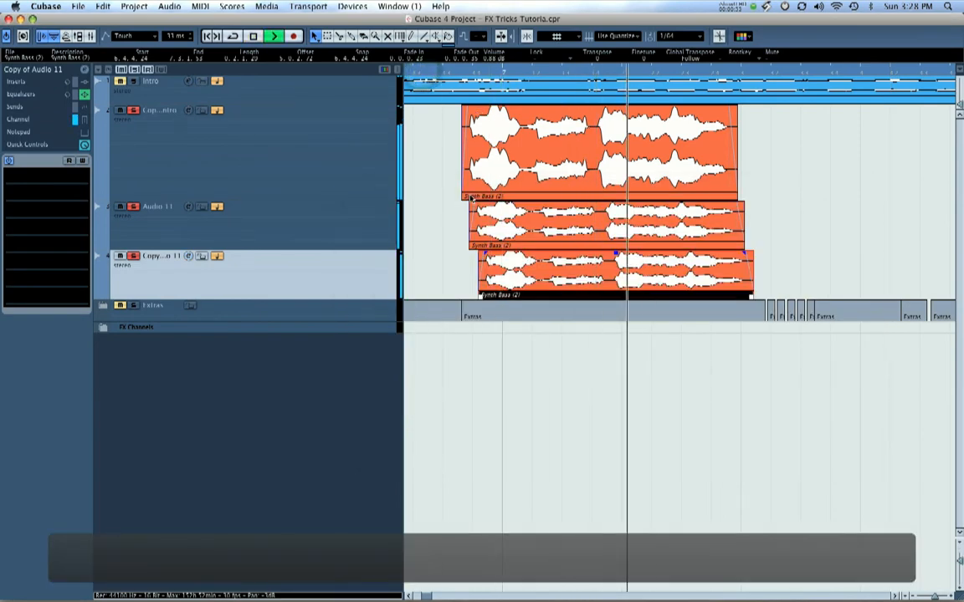
{"action": "key", "text": "space"}
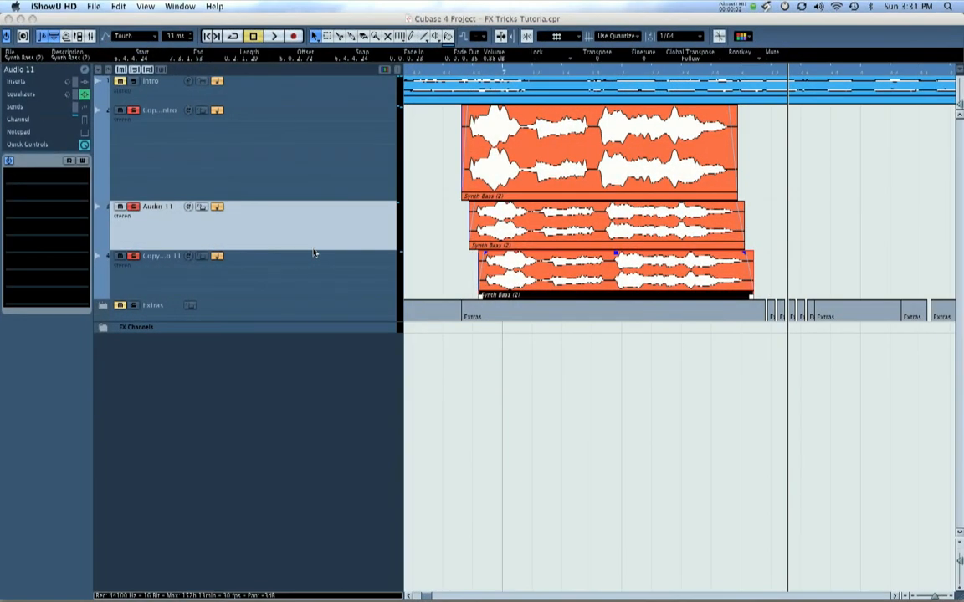
- Insert the Phaser modulation effect in the second insert slot of Audio 11 and set its rate to 1/8
{"action": "left_click", "coordinate": [188, 207]}
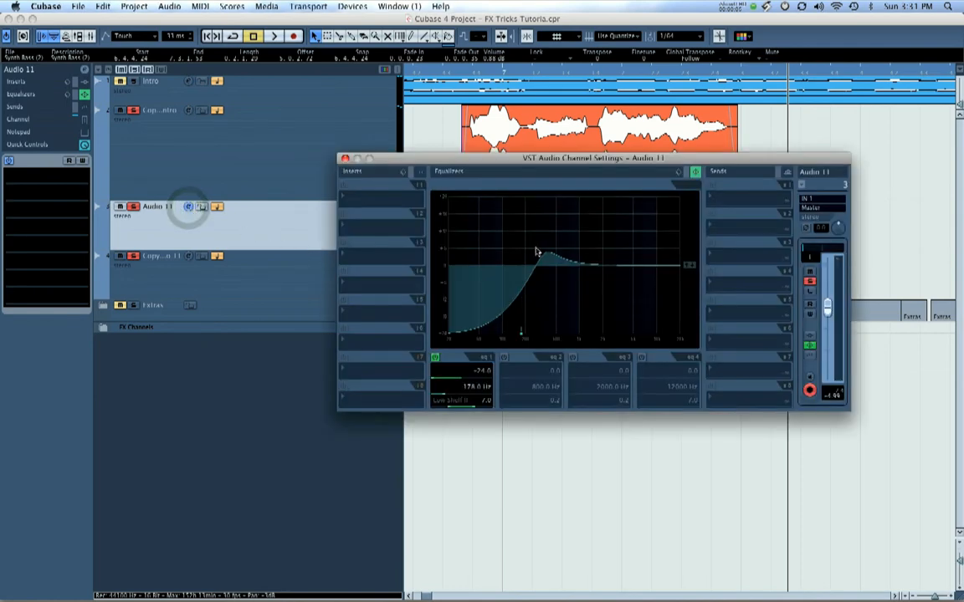
{"action": "left_click", "coordinate": [377, 233]}
{"action": "mouse_move", "coordinate": [396, 218]}
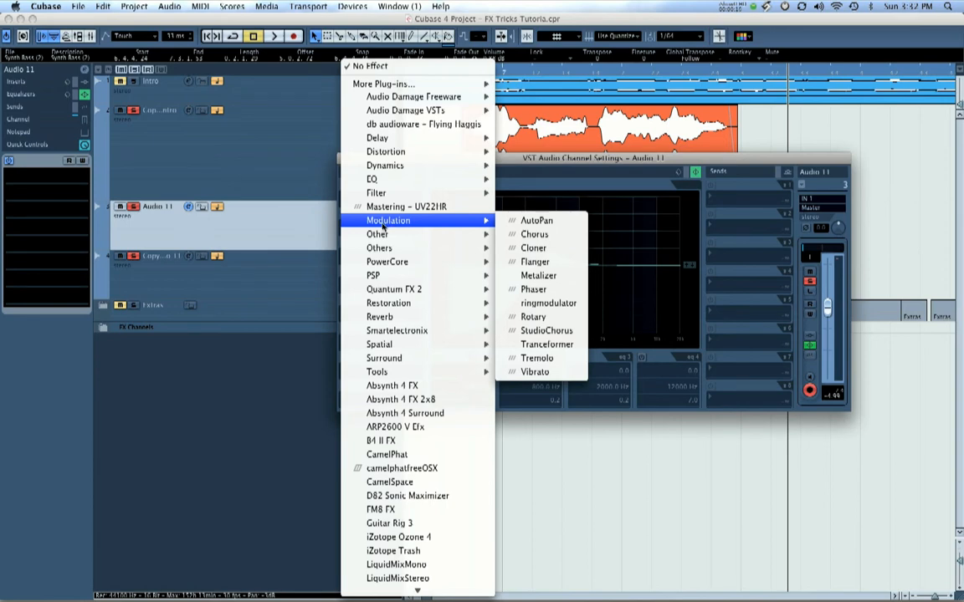
{"action": "left_click", "coordinate": [533, 289]}
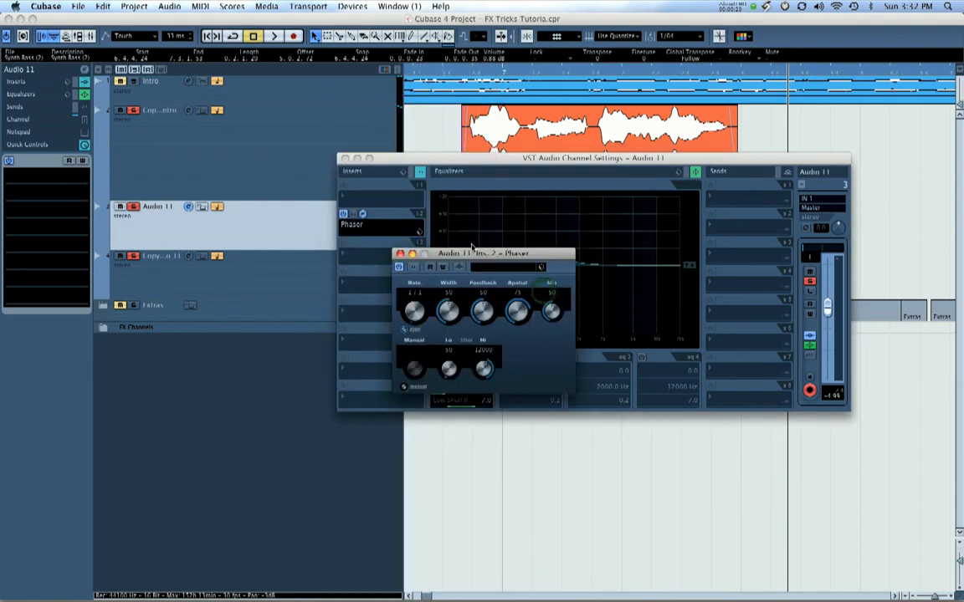
{"action": "left_click_drag", "start_coordinate": [489, 251], "coordinate": [471, 240]}
{"action": "left_click_drag", "start_coordinate": [391, 303], "coordinate": [387, 299]}
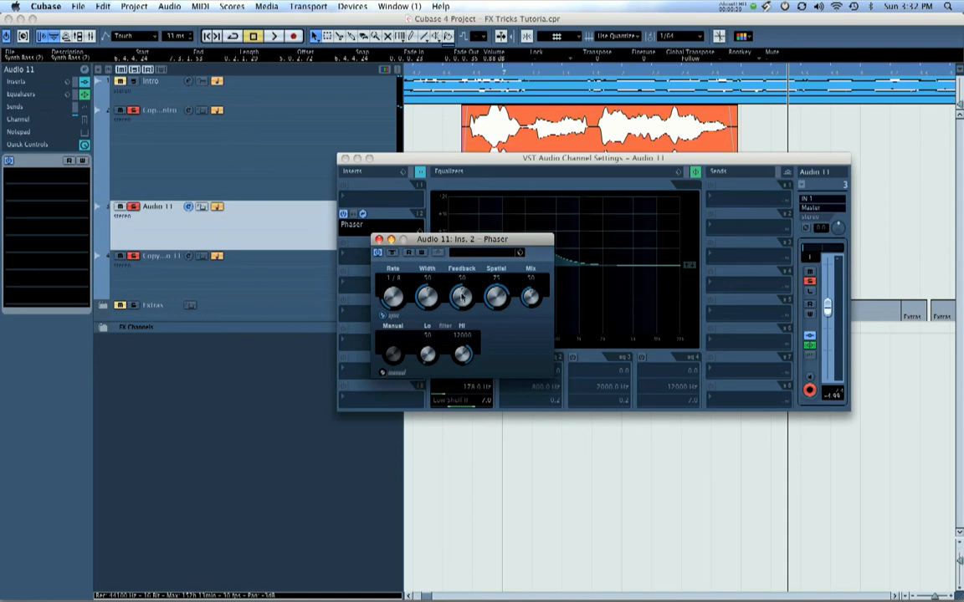
{"action": "left_click", "coordinate": [378, 240]}
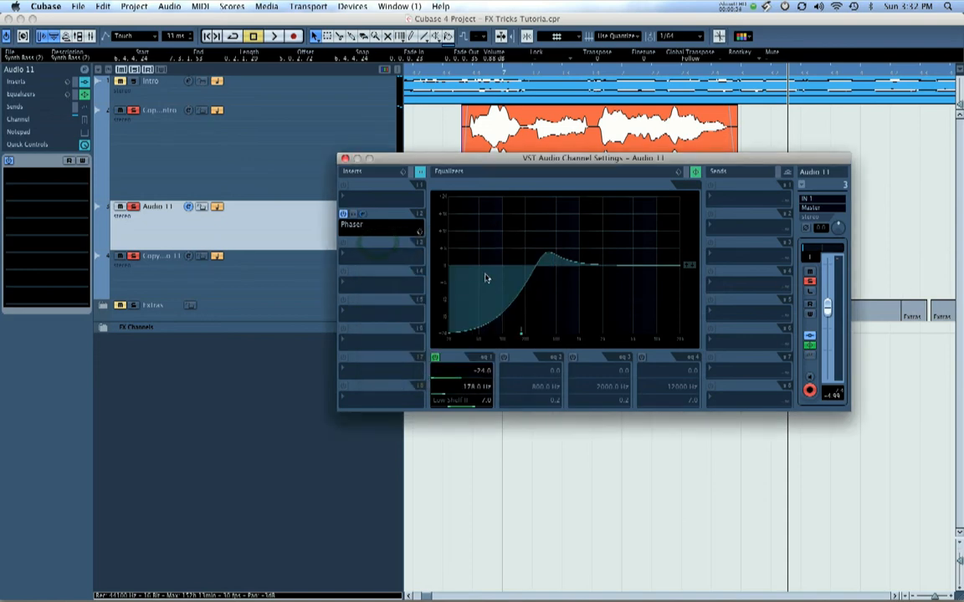
- Adjust the channel volume of Audio 11 and close its channel settings
{"action": "left_click_drag", "start_coordinate": [826, 305], "coordinate": [828, 283]}
{"action": "left_click_drag", "start_coordinate": [832, 294], "coordinate": [832, 302]}
{"action": "left_click", "coordinate": [343, 159]}
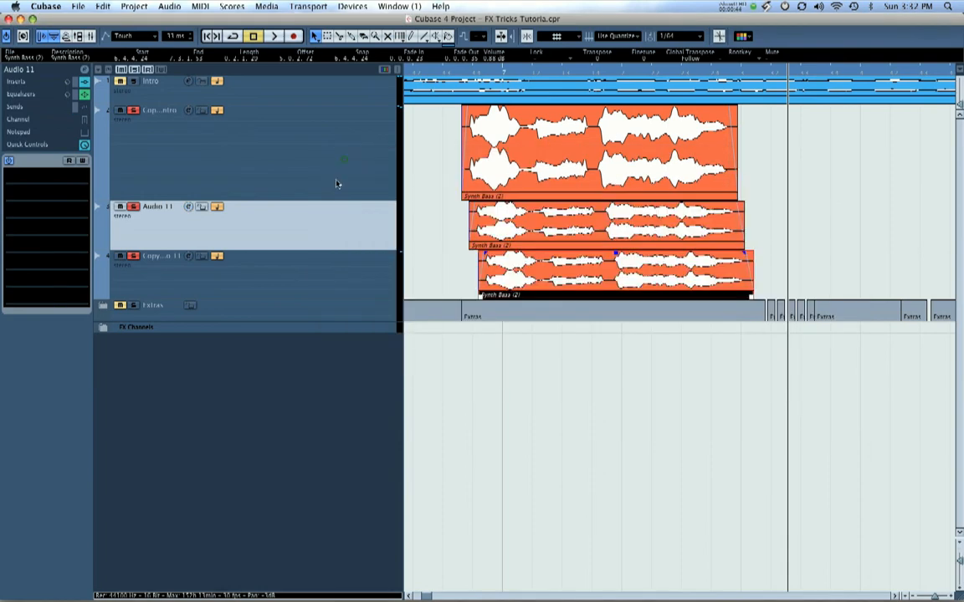
- Insert the Flanger modulation effect in the second insert slot of Copy of Audio 11, adjust its rate, and close the effect window
{"action": "left_click", "coordinate": [190, 284]}
{"action": "left_click", "coordinate": [187, 256]}
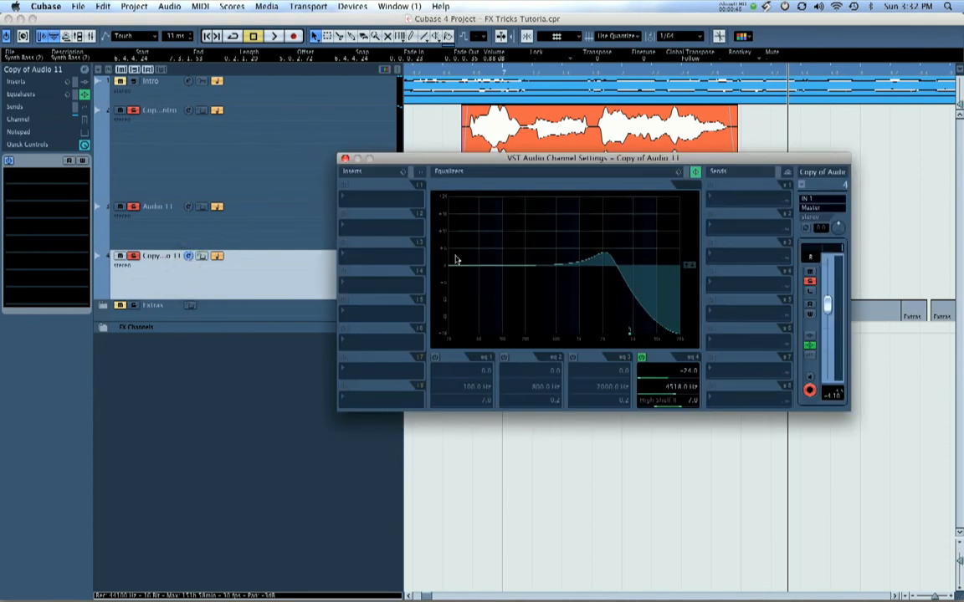
{"action": "left_click", "coordinate": [369, 231]}
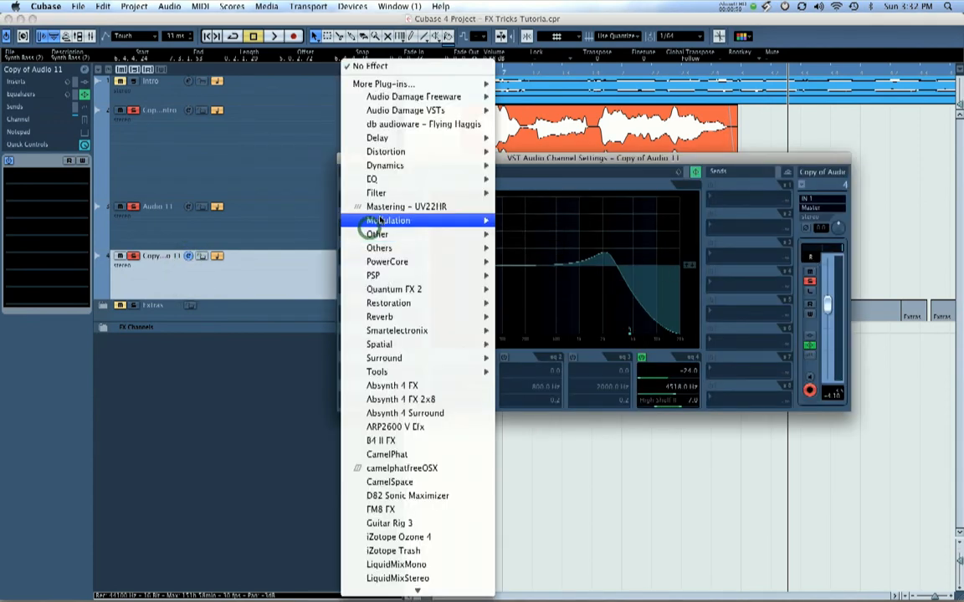
{"action": "mouse_move", "coordinate": [380, 220]}
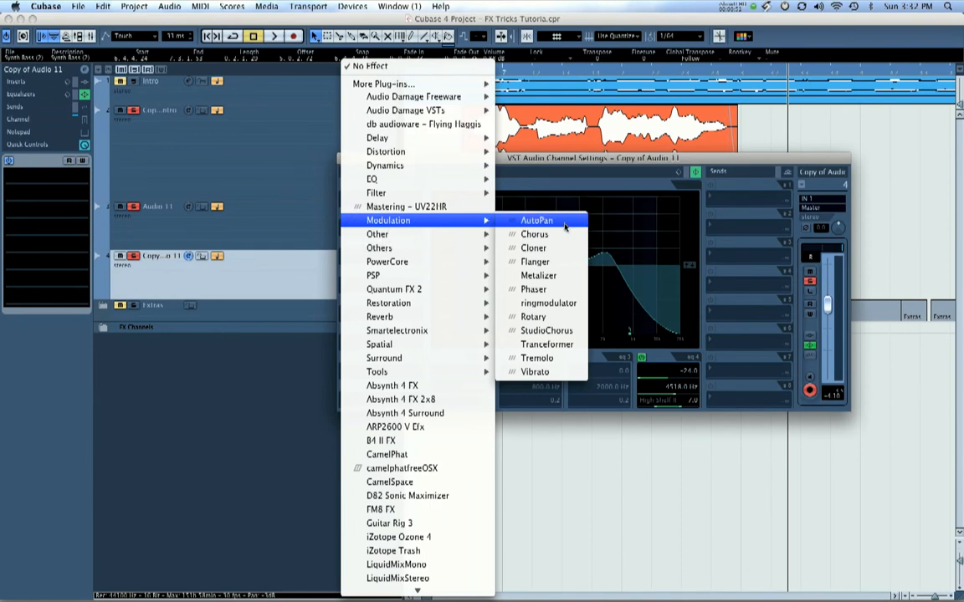
{"action": "left_click", "coordinate": [540, 262]}
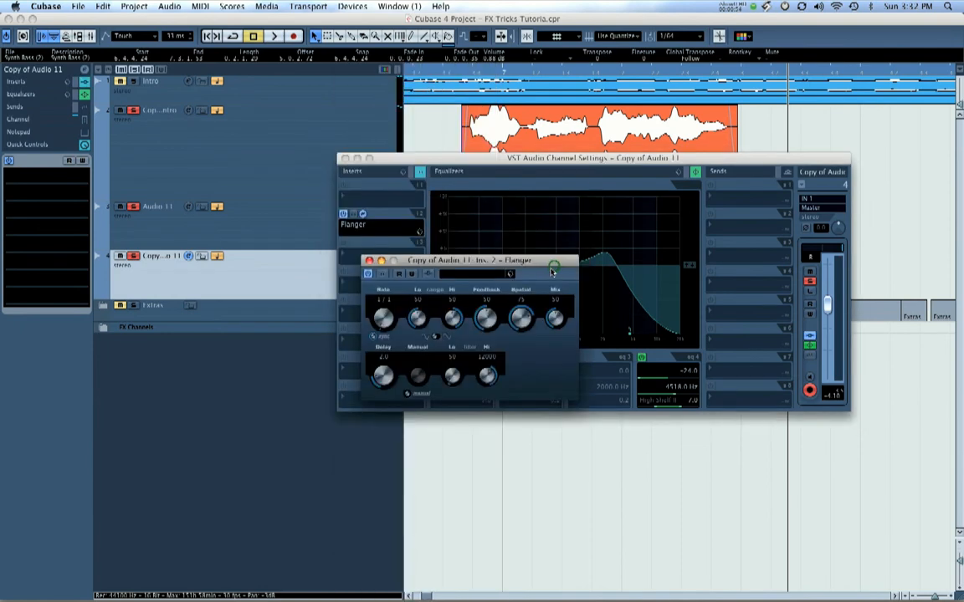
{"action": "left_click_drag", "start_coordinate": [381, 324], "coordinate": [377, 322]}
{"action": "left_click", "coordinate": [370, 261]}
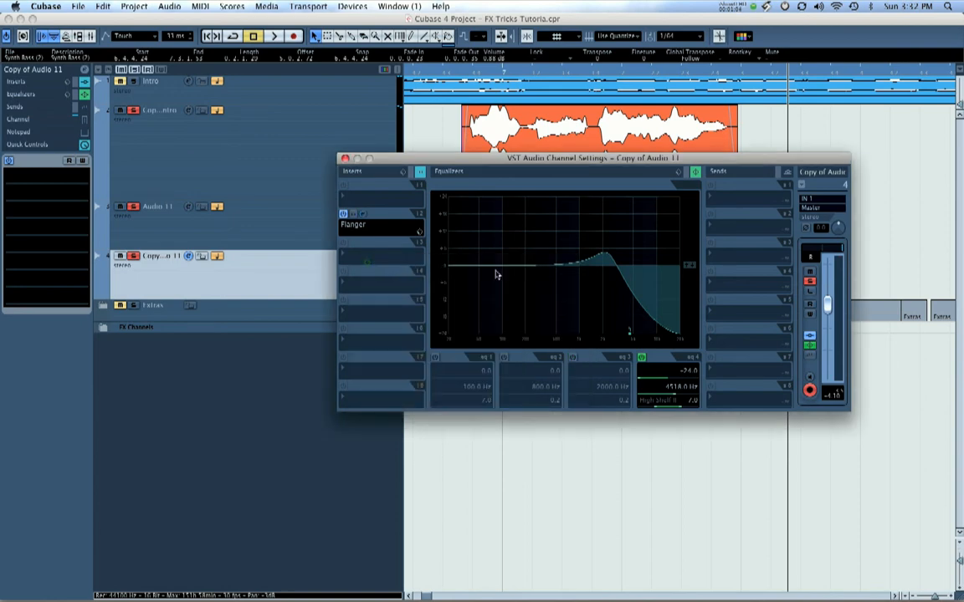
- Lower the channel volume of Copy of Audio 11 slightly, and play the three soloed Synth Bass clips together from before their start
{"action": "left_click_drag", "start_coordinate": [827, 304], "coordinate": [830, 312]}
{"action": "left_click", "coordinate": [344, 159]}
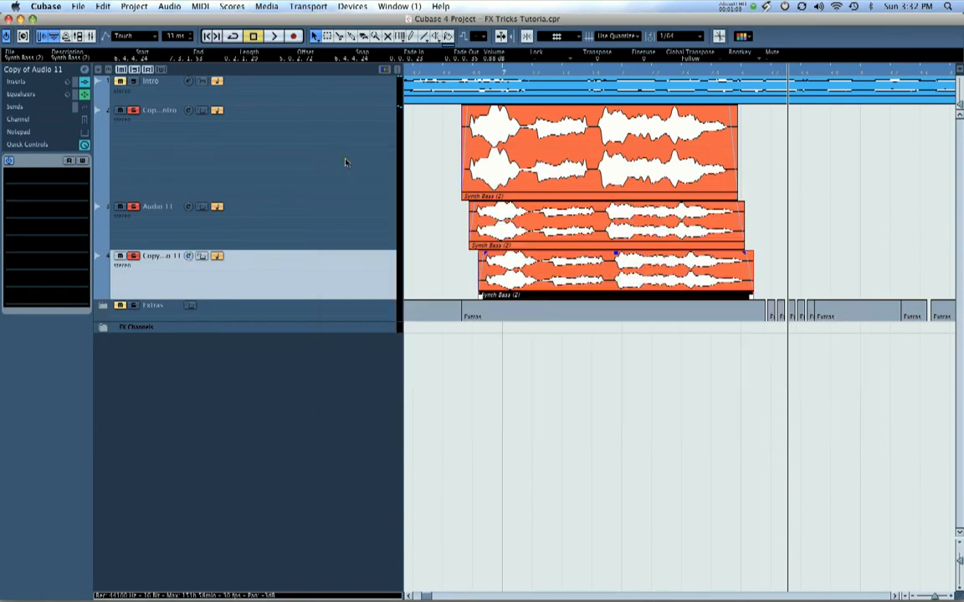
{"action": "left_click", "coordinate": [416, 73]}
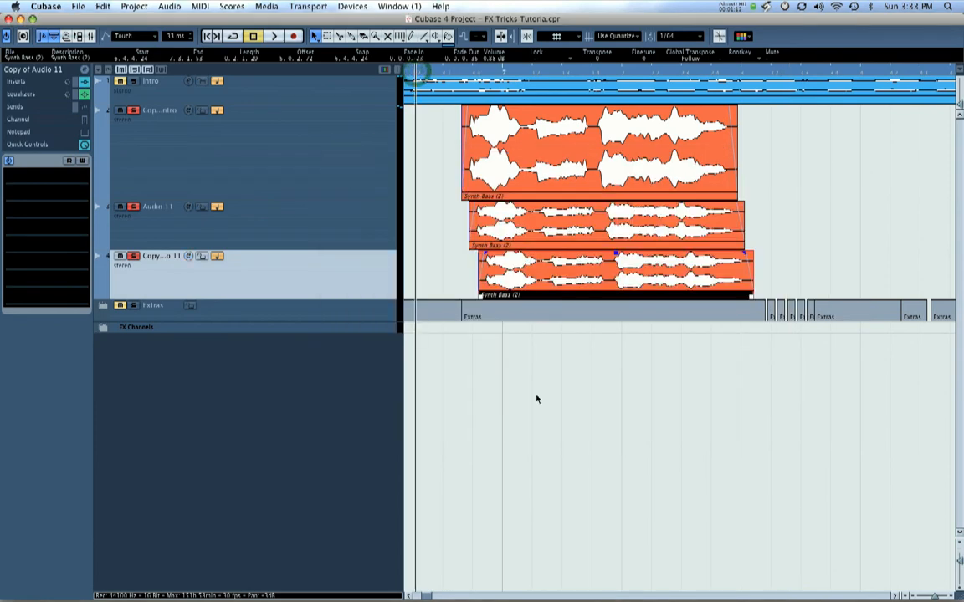
{"action": "key", "text": "space"}
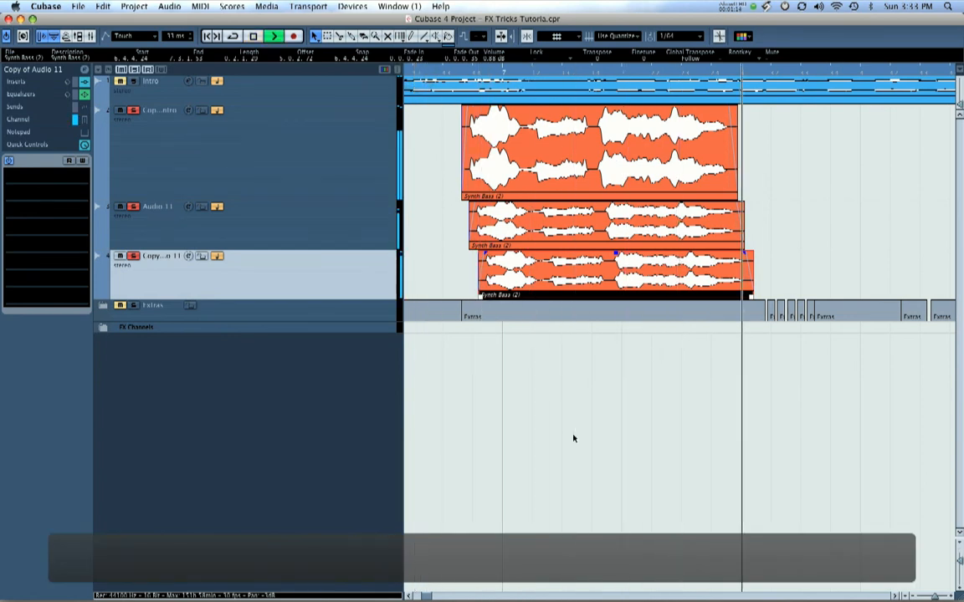
{"action": "key", "text": "space"}
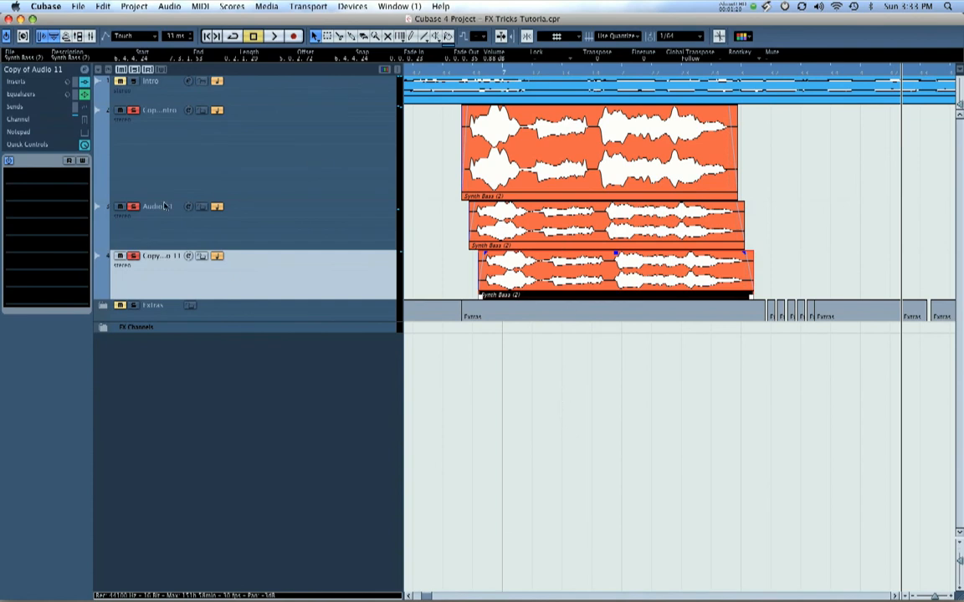
- Unsolo Audio 11 and Copy of Audio 11, and play the original Synth Bass track on its own
{"action": "left_click", "coordinate": [132, 256]}
{"action": "key", "text": "space"}
{"action": "key", "text": "space"}
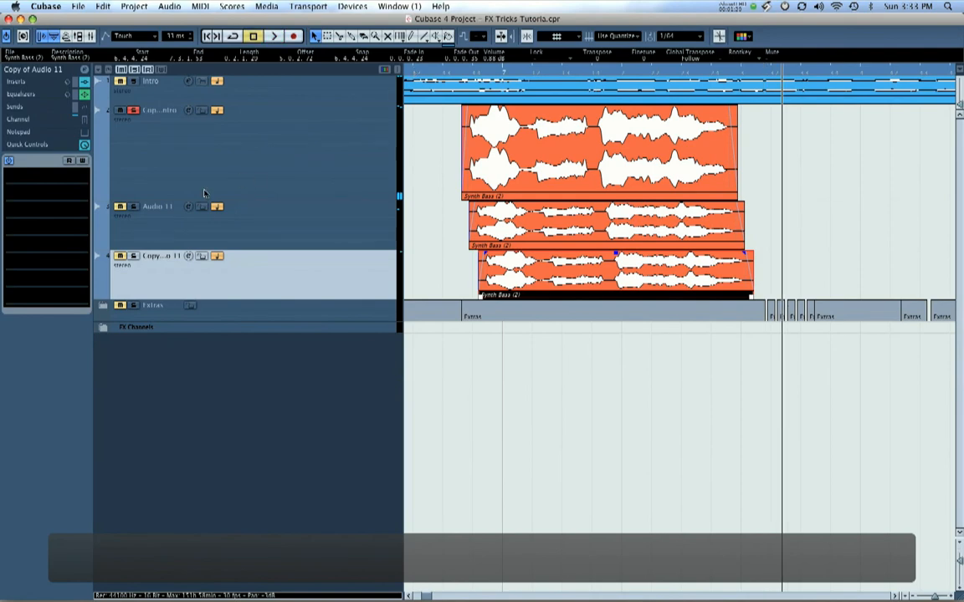
- Solo Audio 11 and Copy of Audio 11 again, and play all three Synth Bass layers from before the clips for comparison
{"action": "left_click", "coordinate": [133, 206]}
{"action": "left_click", "coordinate": [133, 255]}
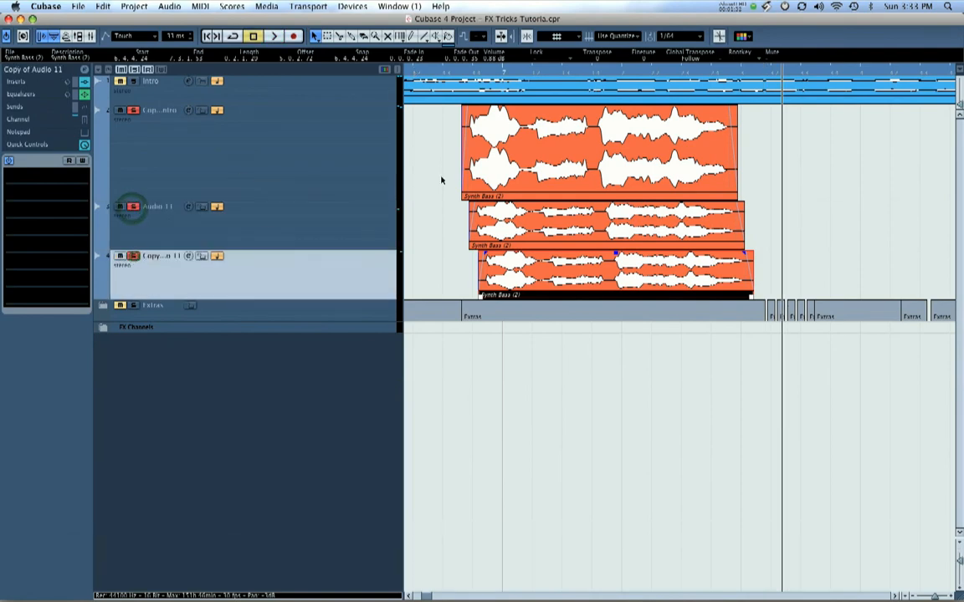
{"action": "left_click", "coordinate": [412, 72]}
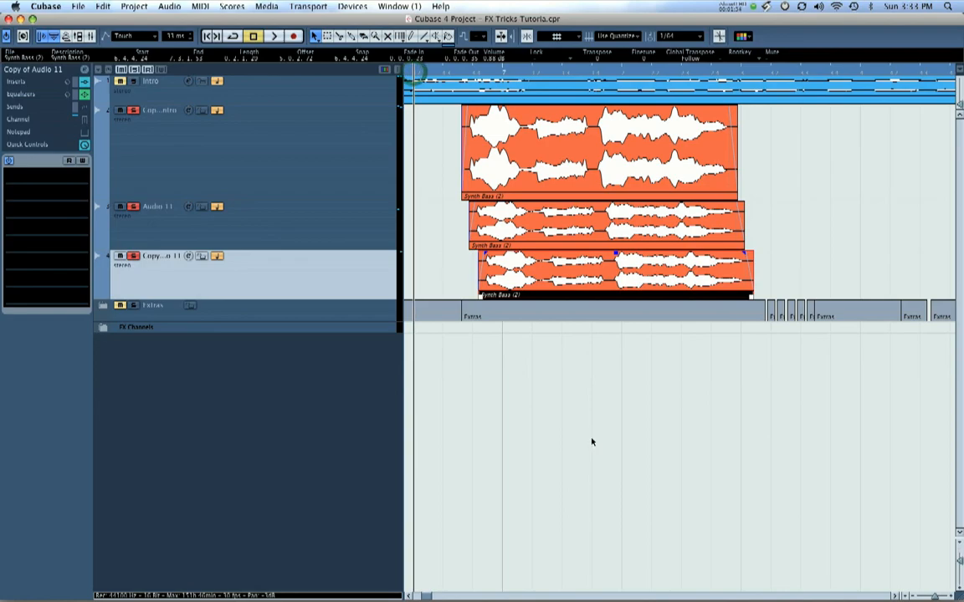
{"action": "key", "text": "space"}
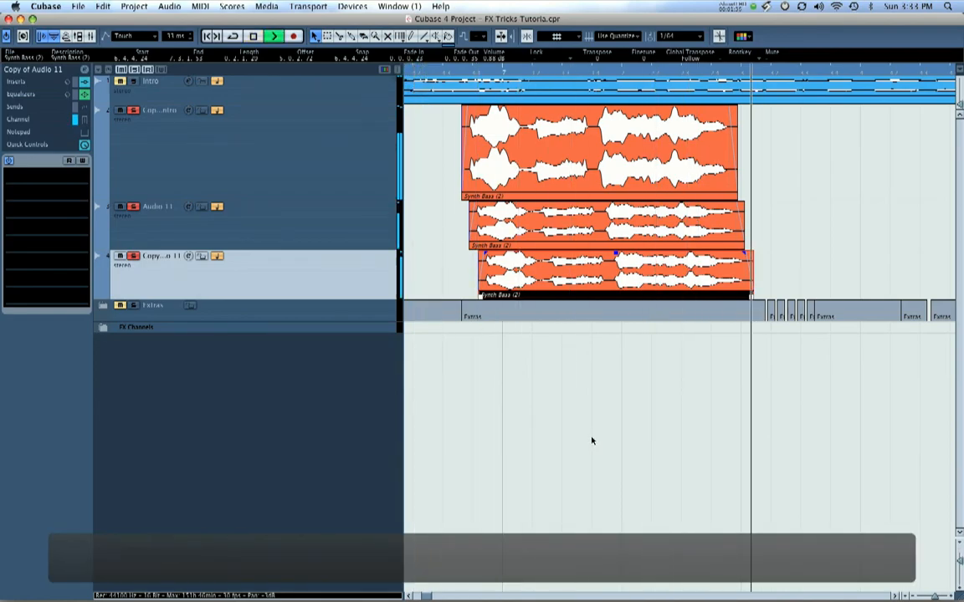